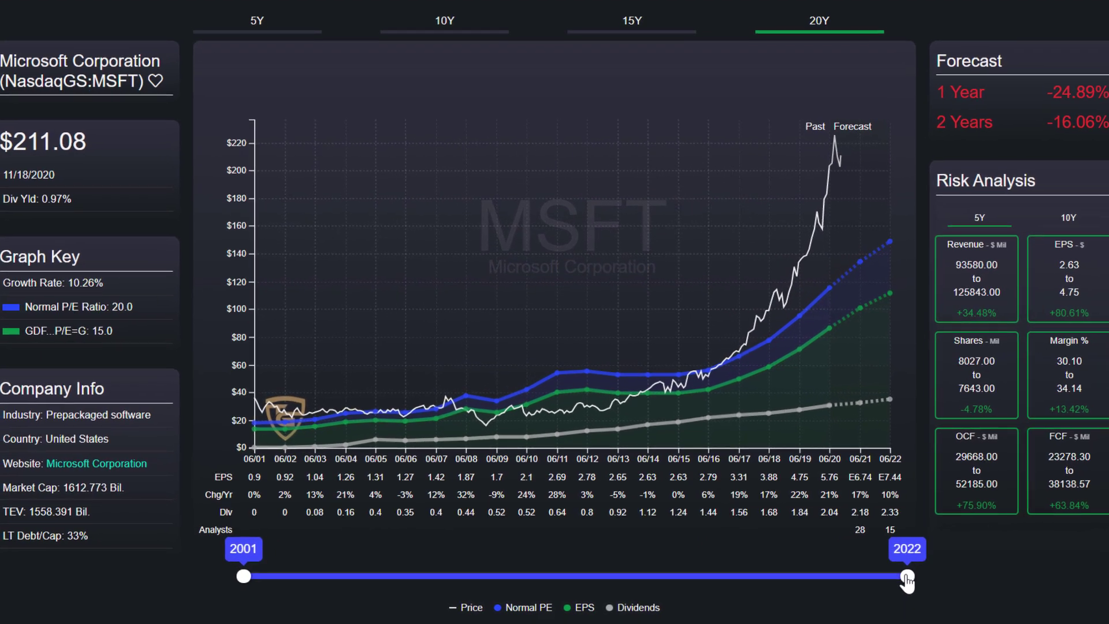
Narrow Microsoft's chart range to 2001–2008, giving 11.01% growth and normal P/E 22.5.
left_click_drag(869, 583, 467, 578)
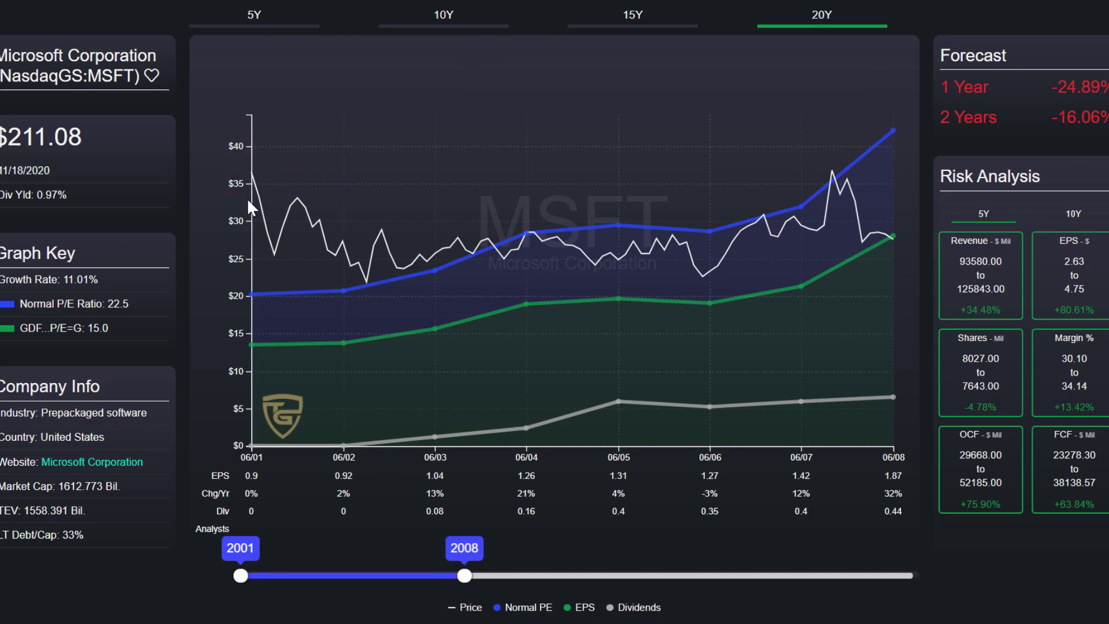
Measure Microsoft's 2001–2007 and 2010–2014 returns, then widen the chart back to 2001–2022.
left_click(835, 171)
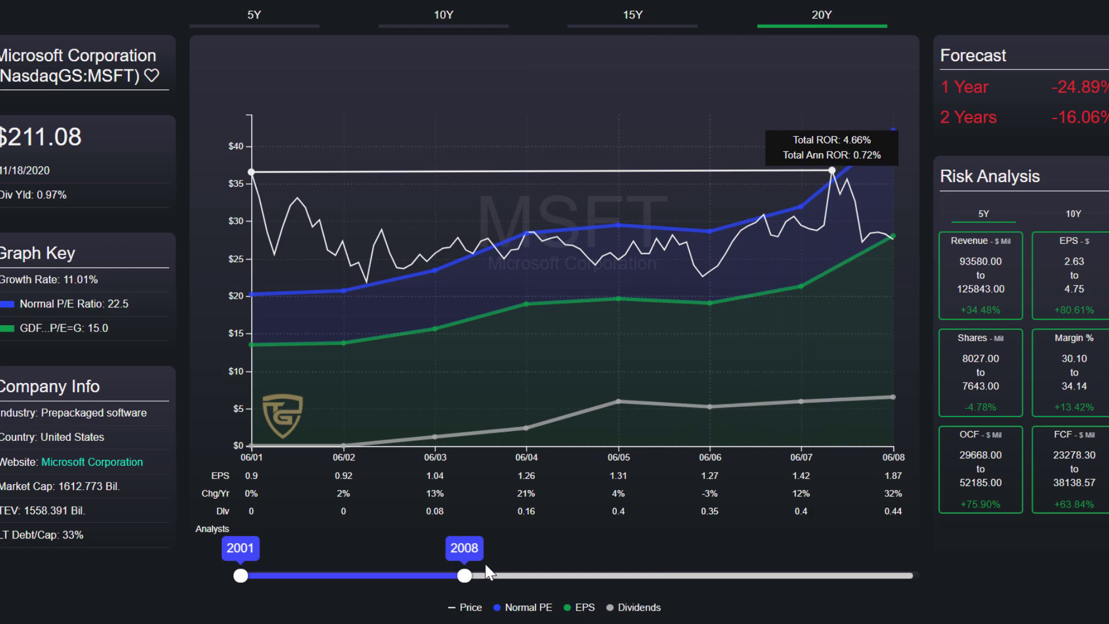
left_click_drag(468, 576, 691, 579)
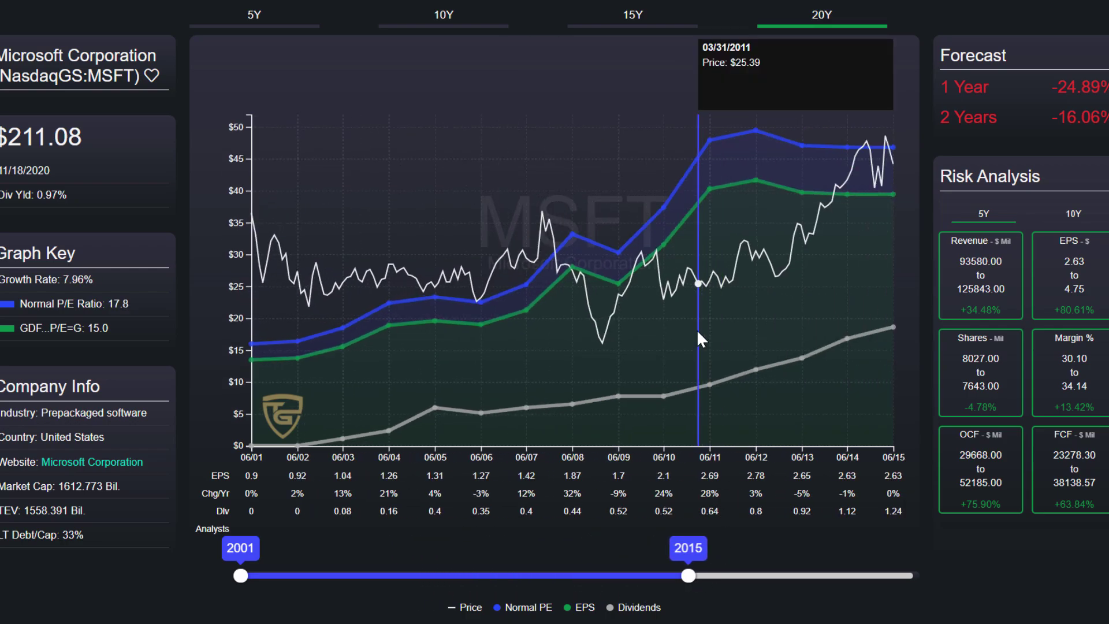
left_click_drag(678, 276, 866, 143)
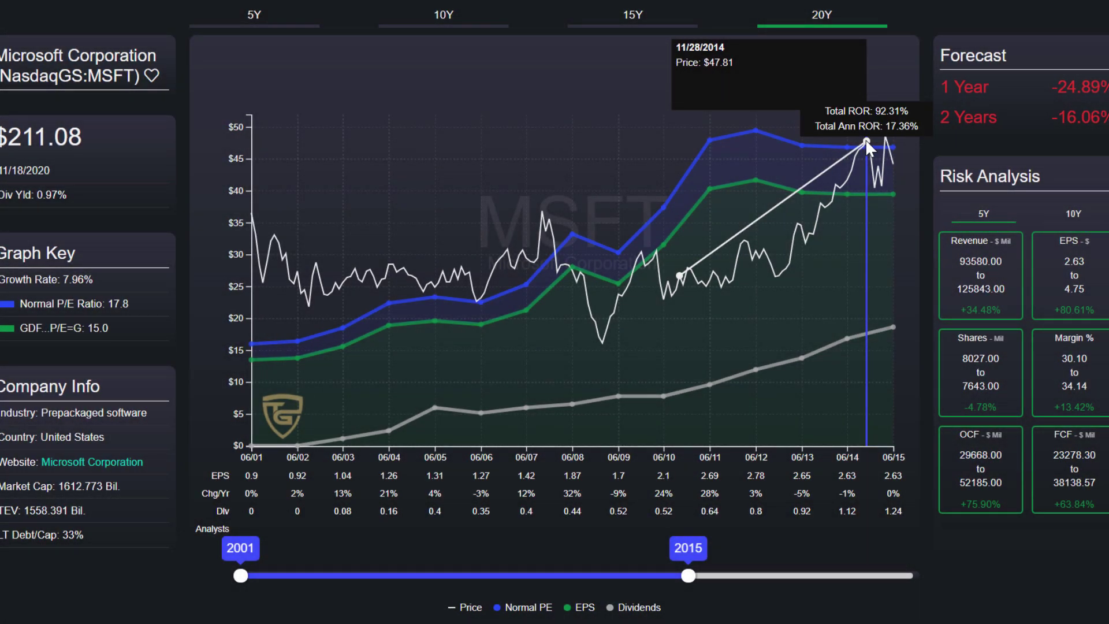
left_click_drag(687, 577, 925, 570)
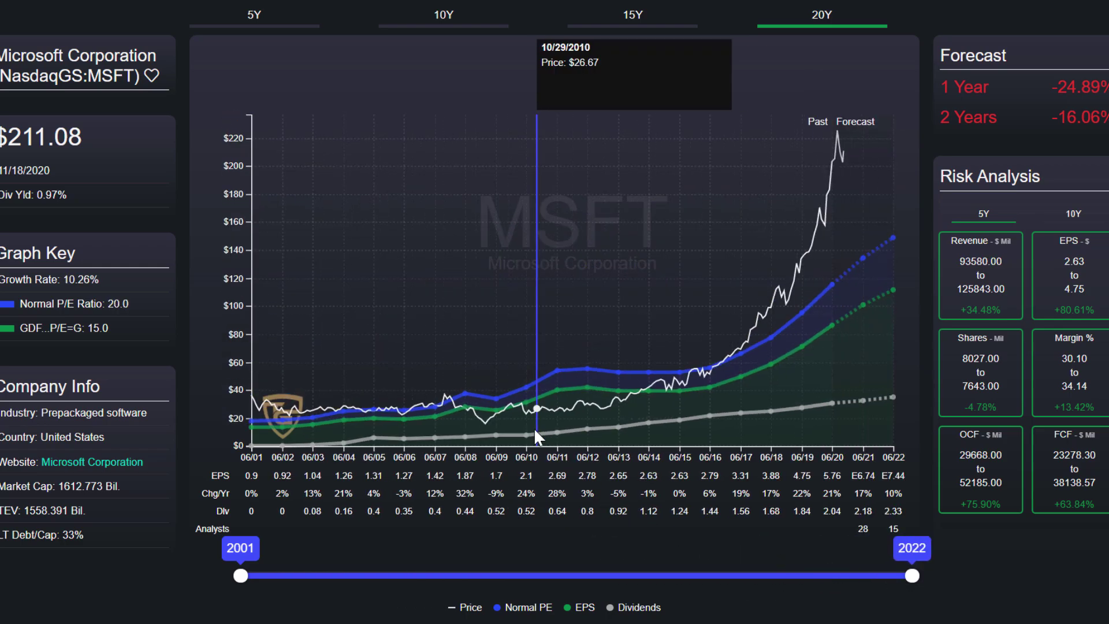
Measure Microsoft's total return to the 2020 peak from 2001, then from a new start point.
left_click(838, 151)
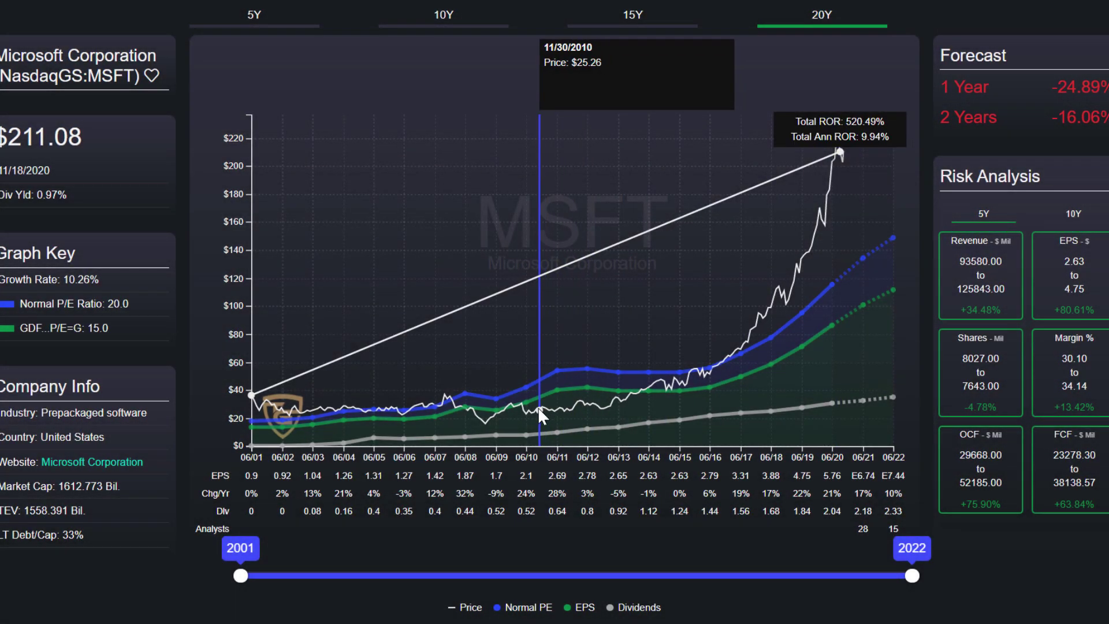
left_click(536, 408)
left_click(841, 152)
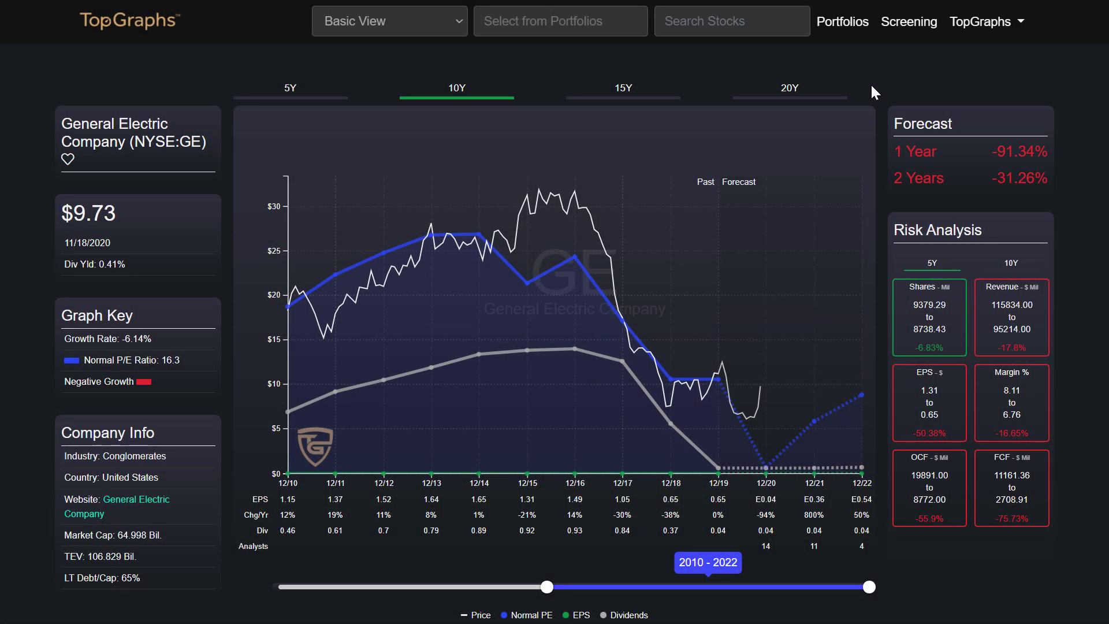
Search for 'cisco' and open Cisco Systems' 20-year price chart.
left_click(752, 22)
type("cisco")
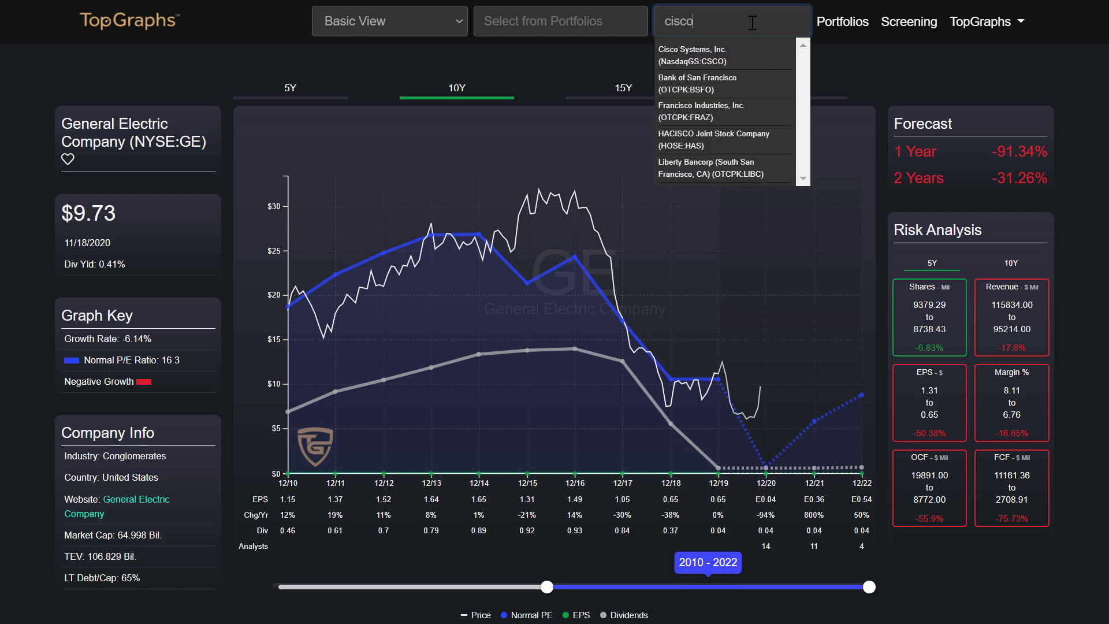
left_click(722, 52)
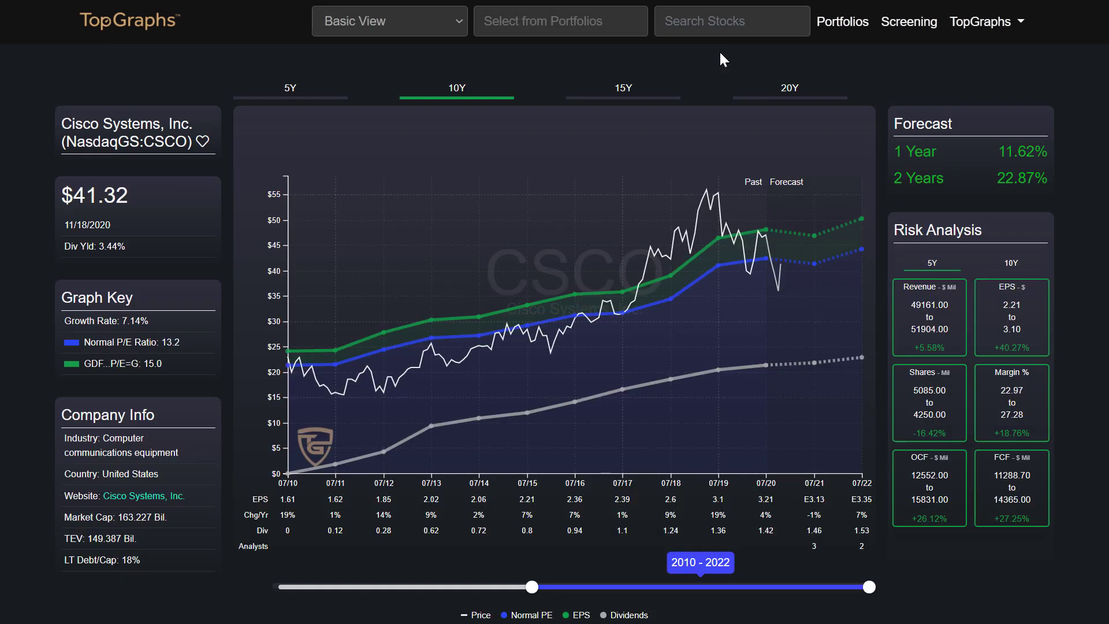
left_click(792, 90)
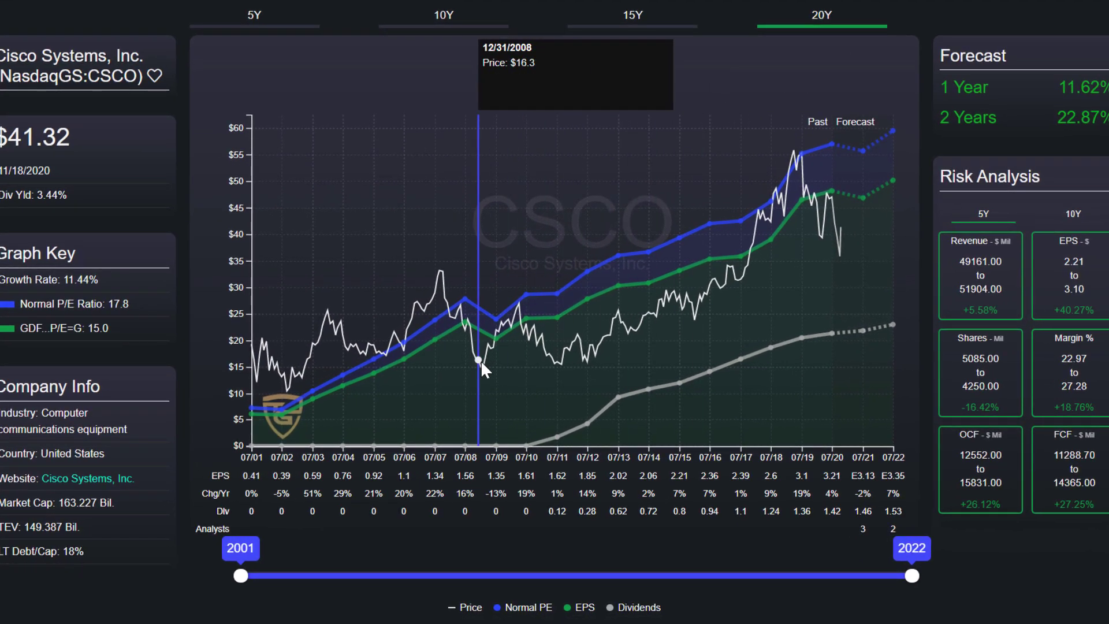
Measure Cisco's returns from the 2008 low to 2010 and from the 2011 low.
left_click_drag(483, 366, 519, 310)
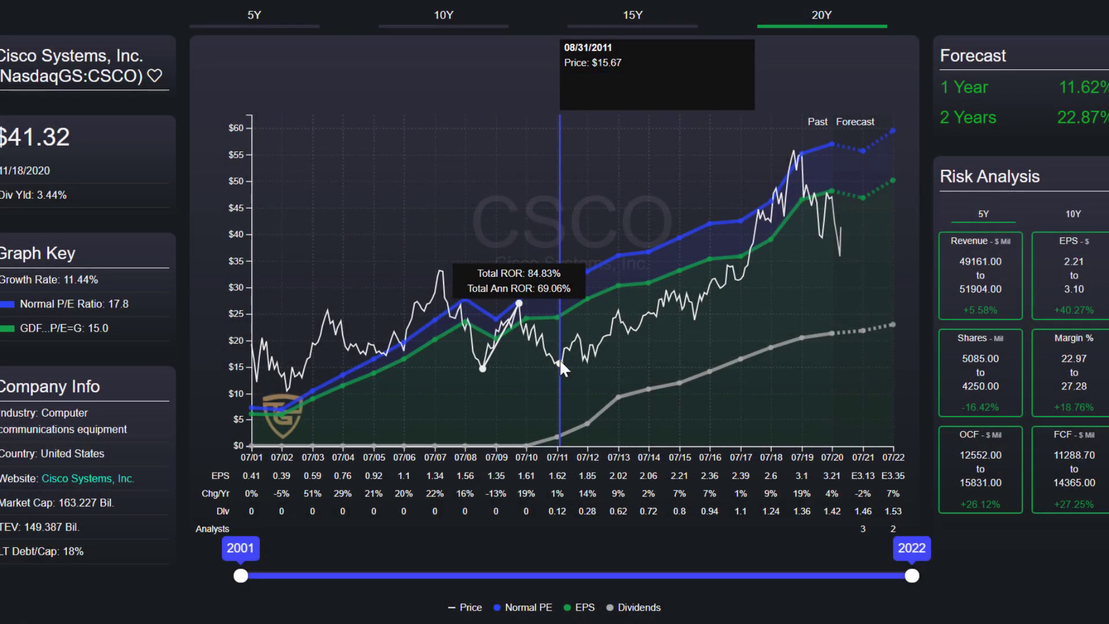
left_click(559, 359)
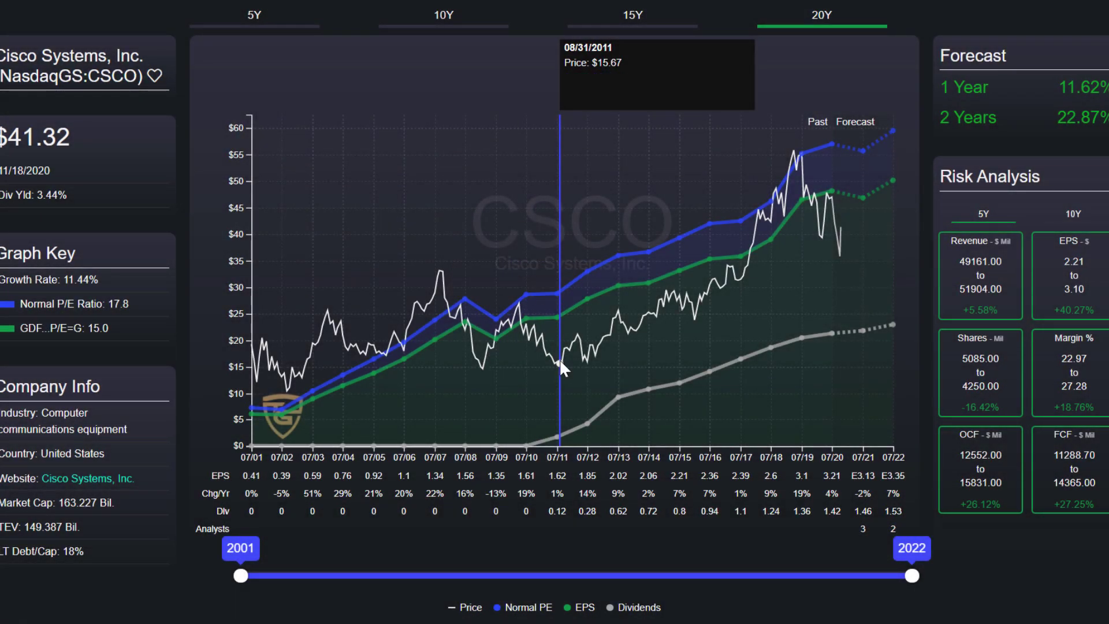
left_click(758, 209)
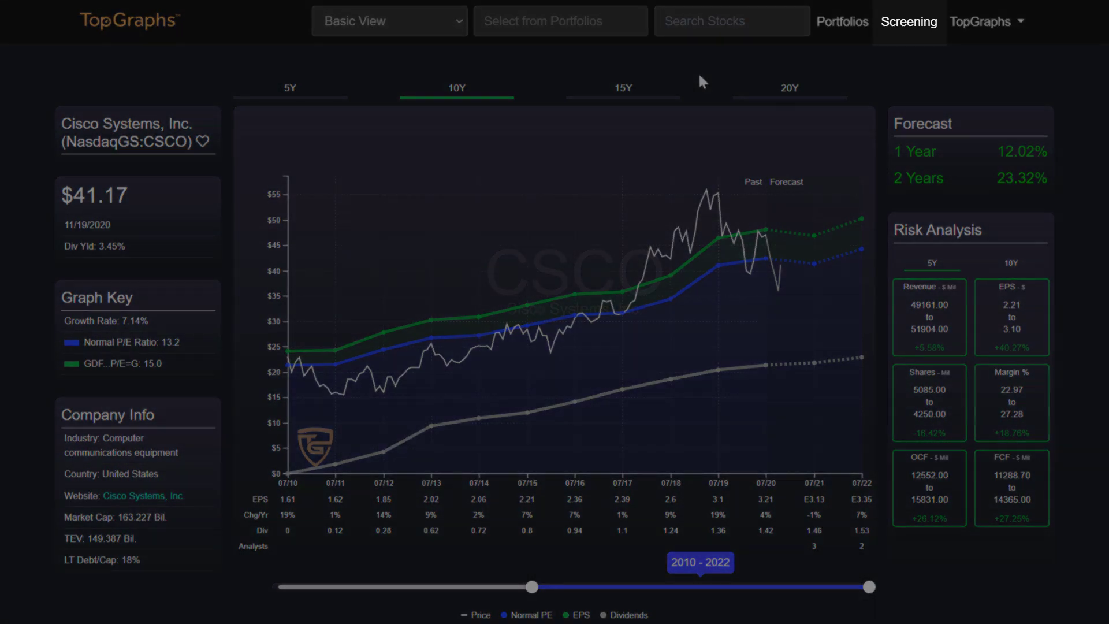
Limit the stock screener to United States stocks.
left_click(922, 34)
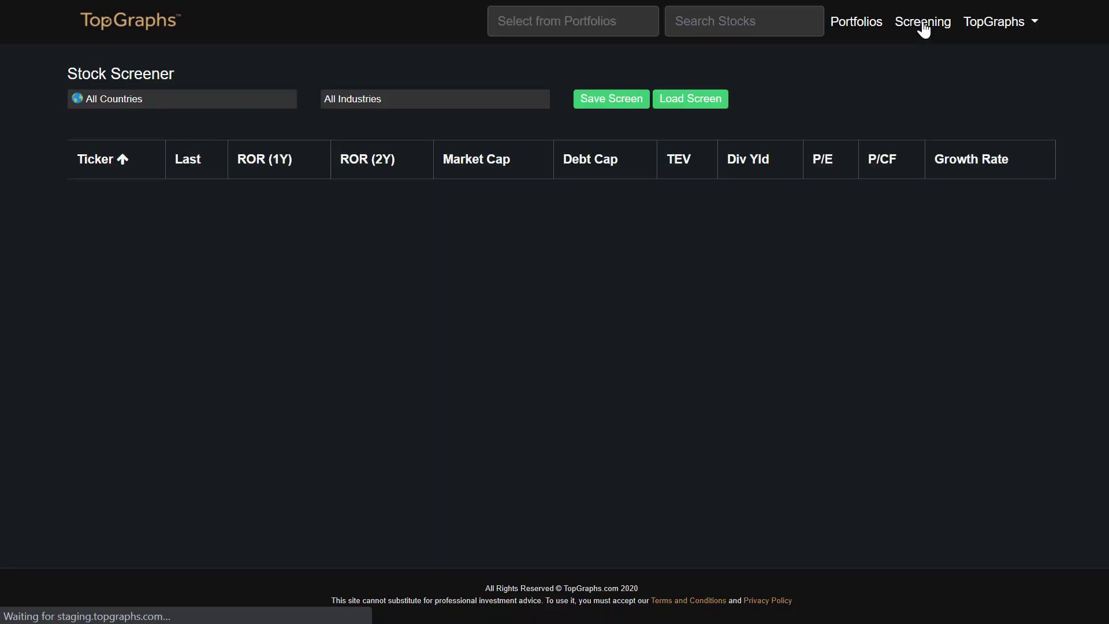
left_click(175, 107)
type("uni")
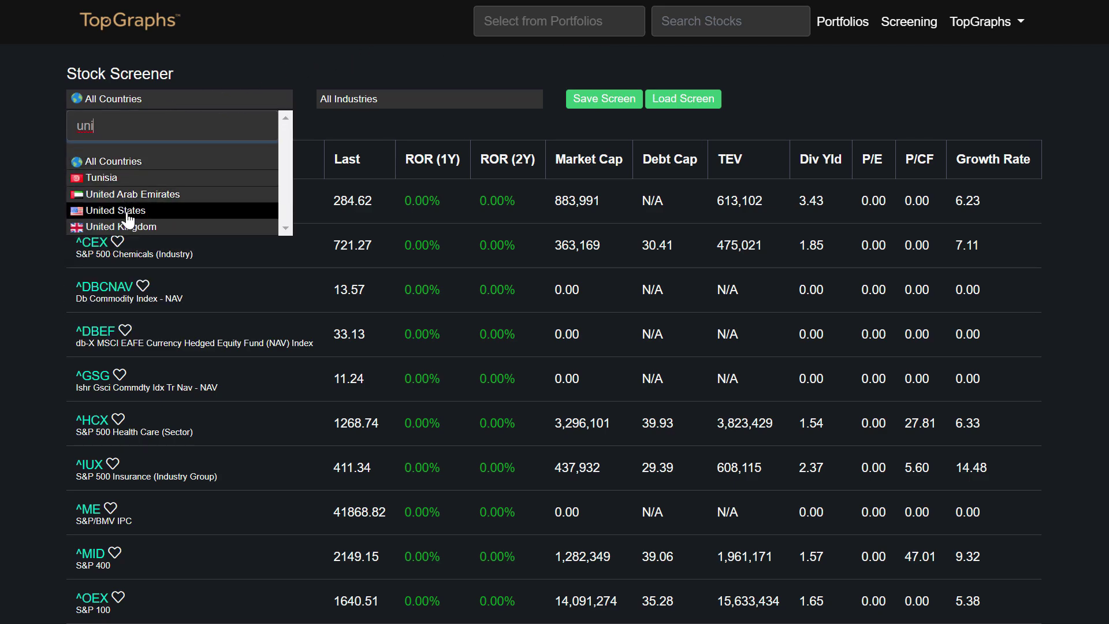
left_click(128, 214)
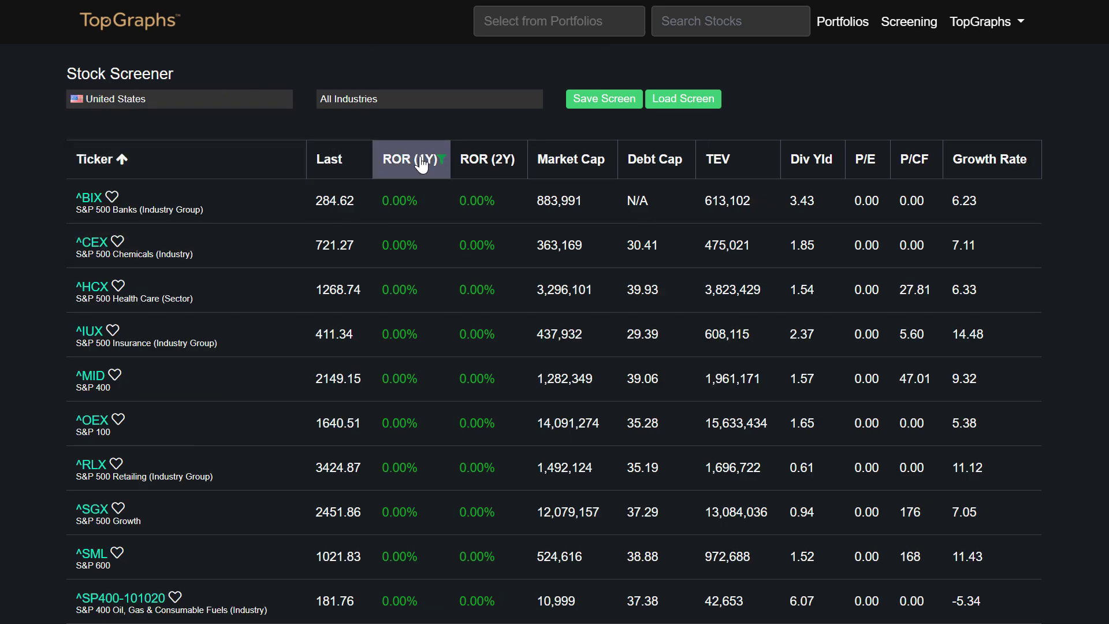
Set the ROR (1Y) filter minimum to 20% and apply it.
left_click(443, 161)
left_click_drag(278, 146, 380, 152)
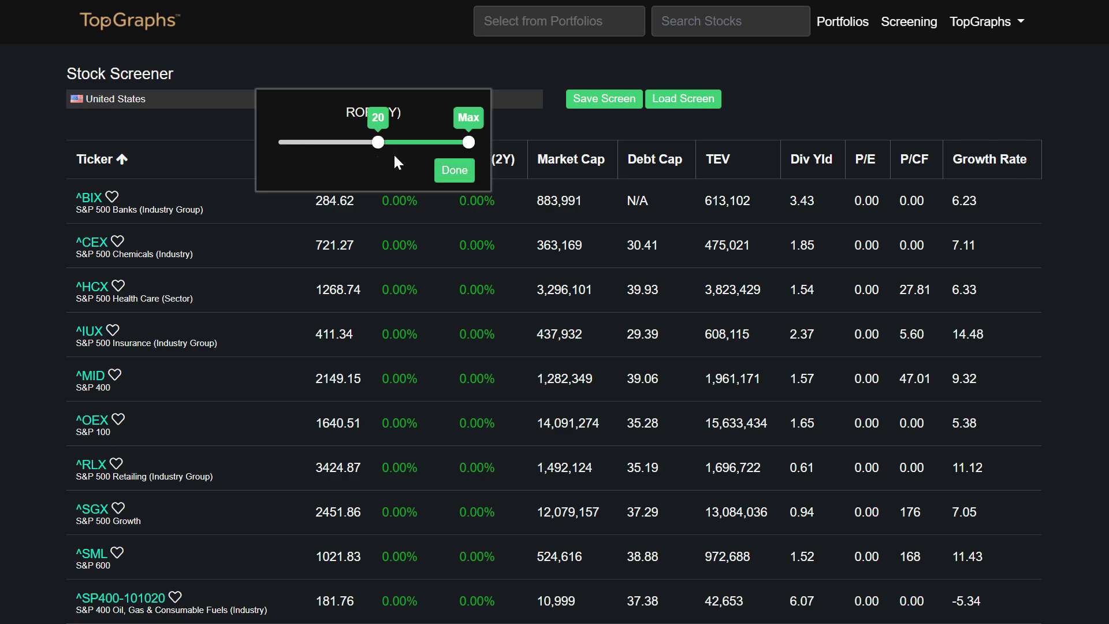
left_click(455, 170)
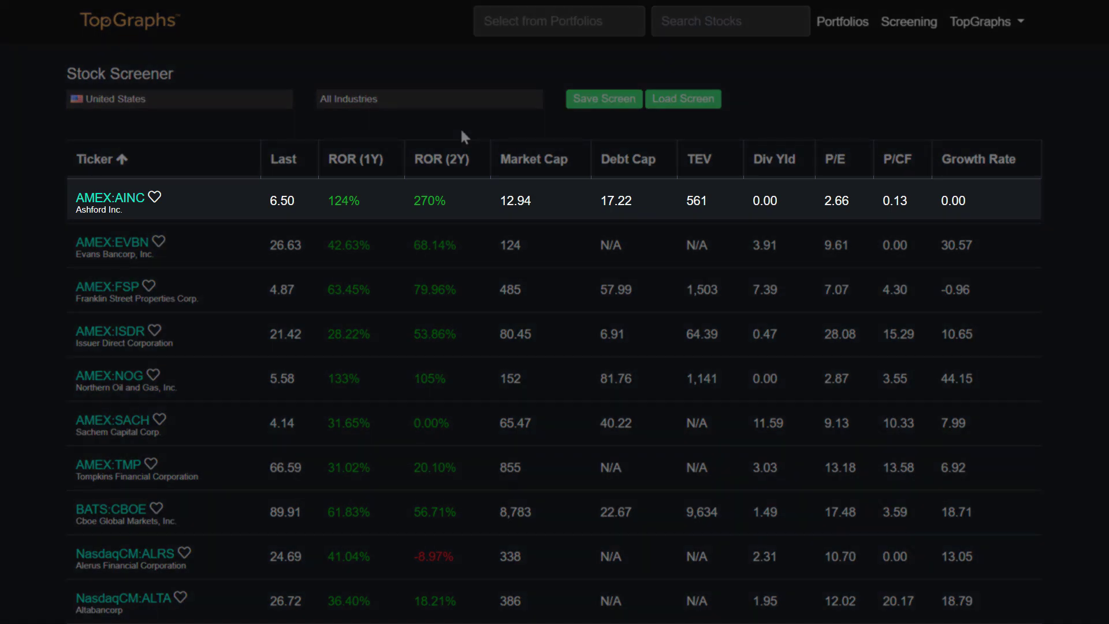
key("Down")
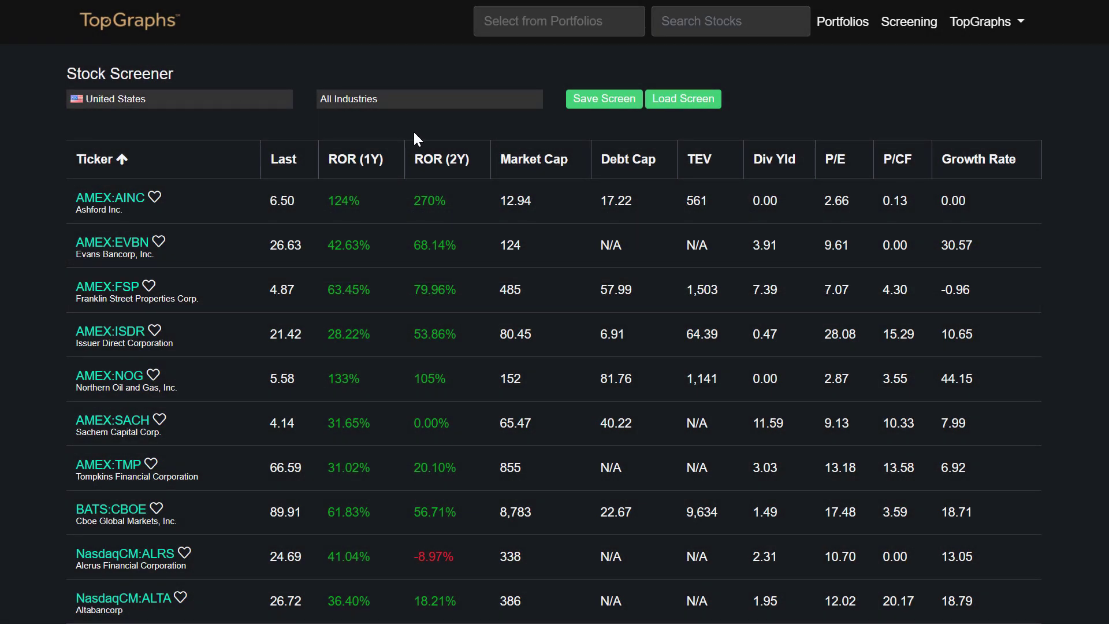
Open the AMEX:FSP (Franklin Street Properties) stock page from the screener table.
left_click(117, 286)
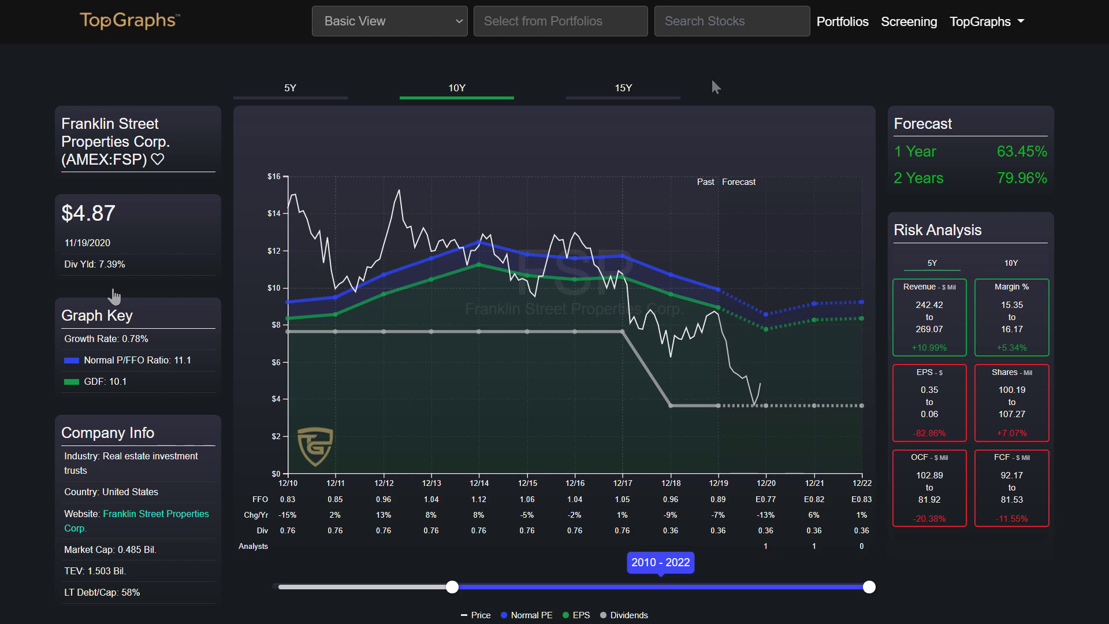
Add a 1000M minimum Market Cap filter to the screener and scroll the results.
left_click(907, 23)
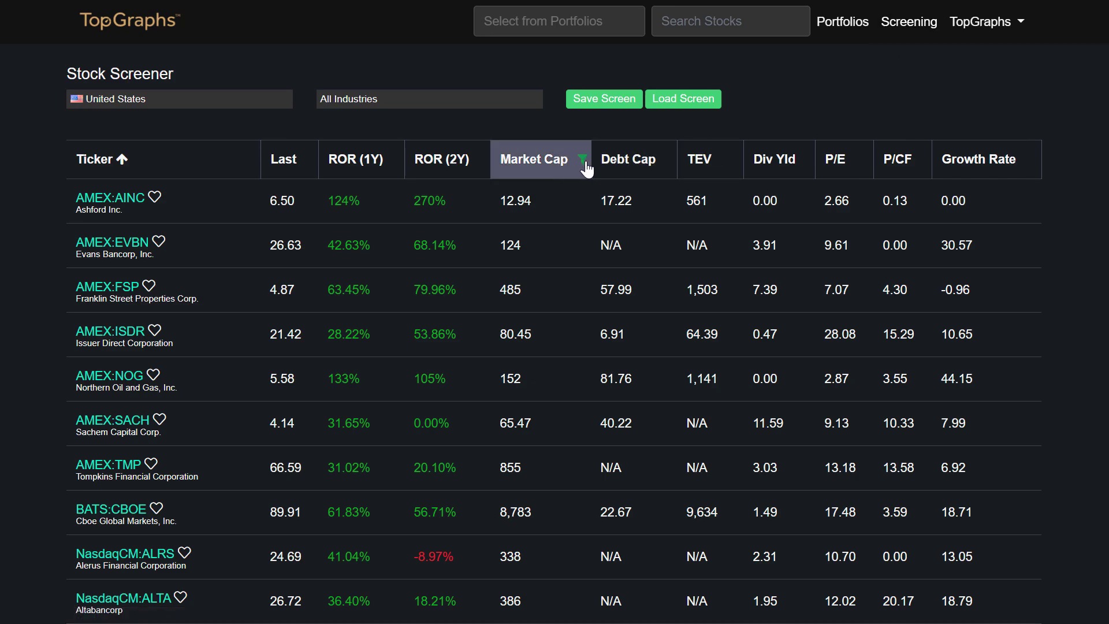
left_click(583, 160)
left_click_drag(399, 145, 413, 149)
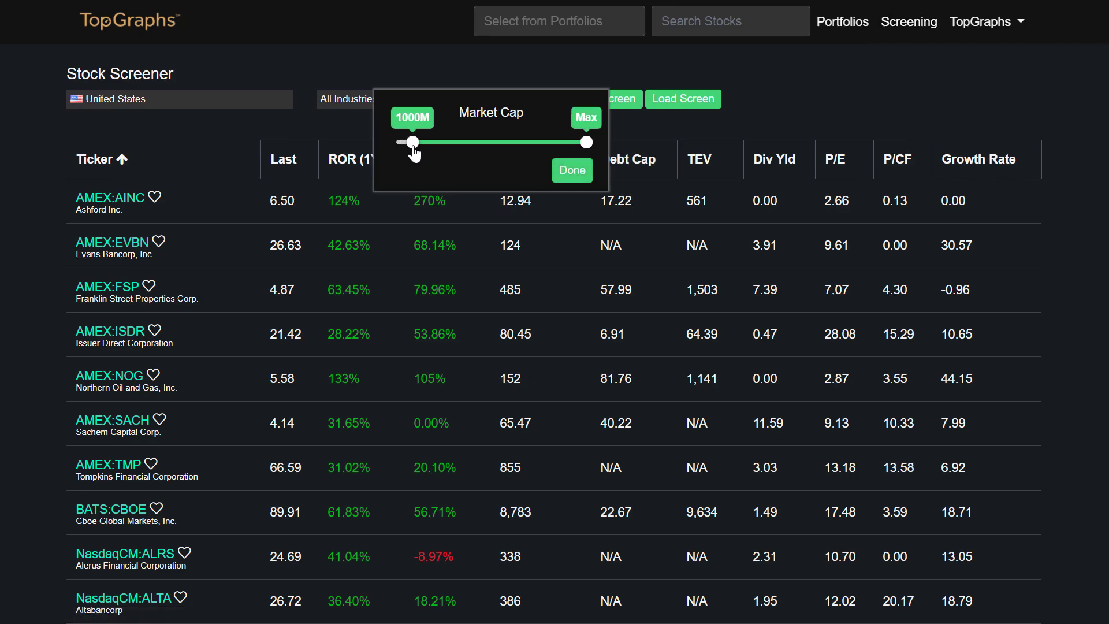
left_click(572, 169)
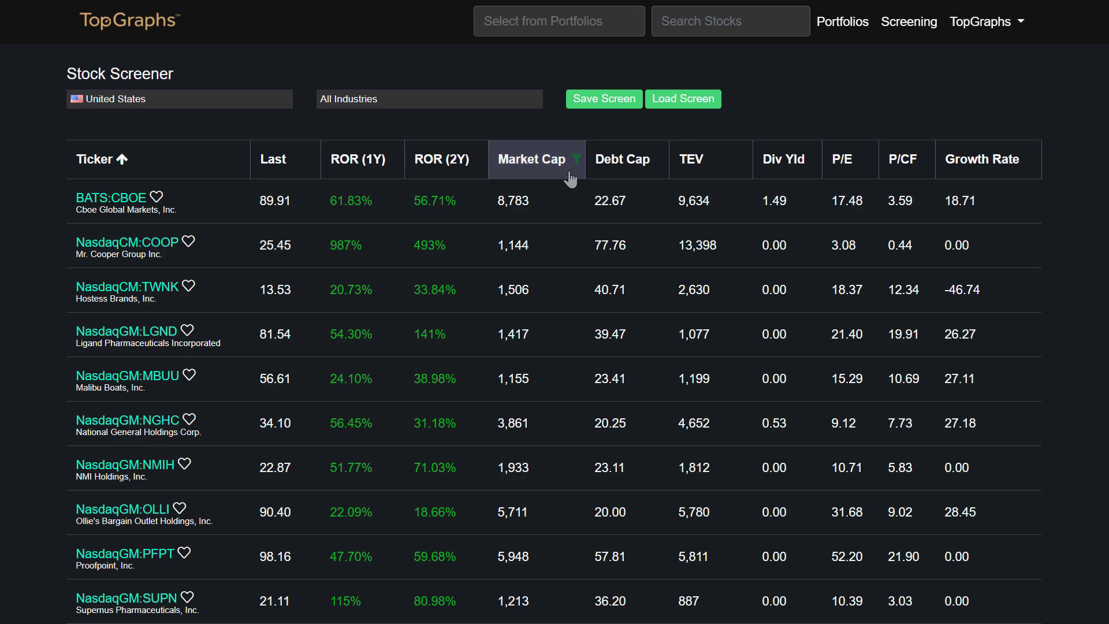
scroll(573, 169, "down", 1)
scroll(1097, 277, "down", 6)
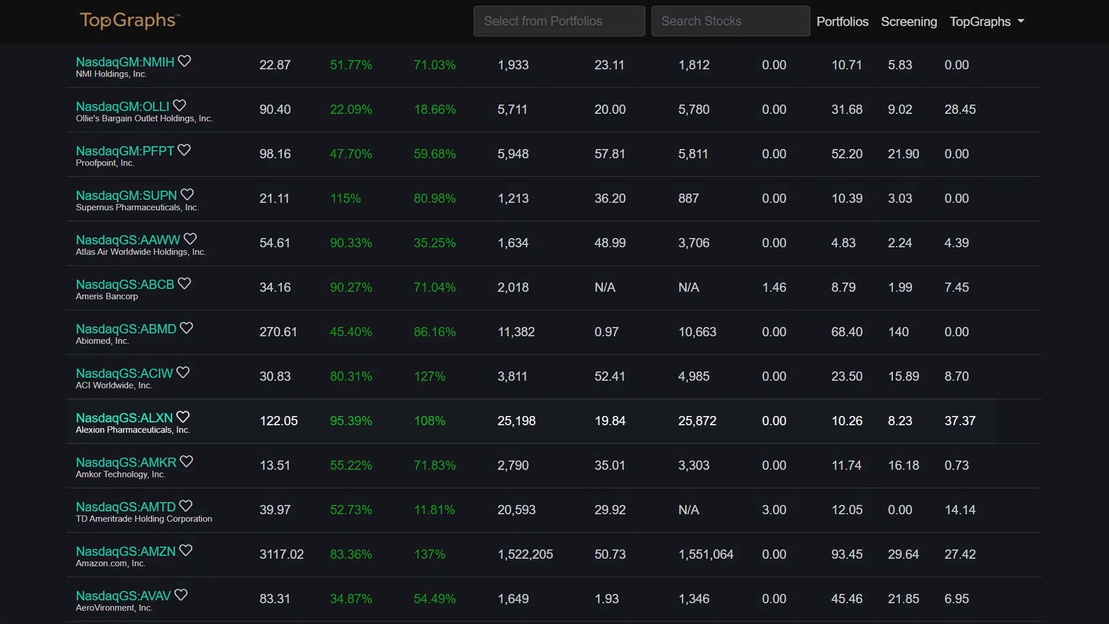
Open Alexion Pharmaceuticals' stock page from the screener results.
left_click(140, 425)
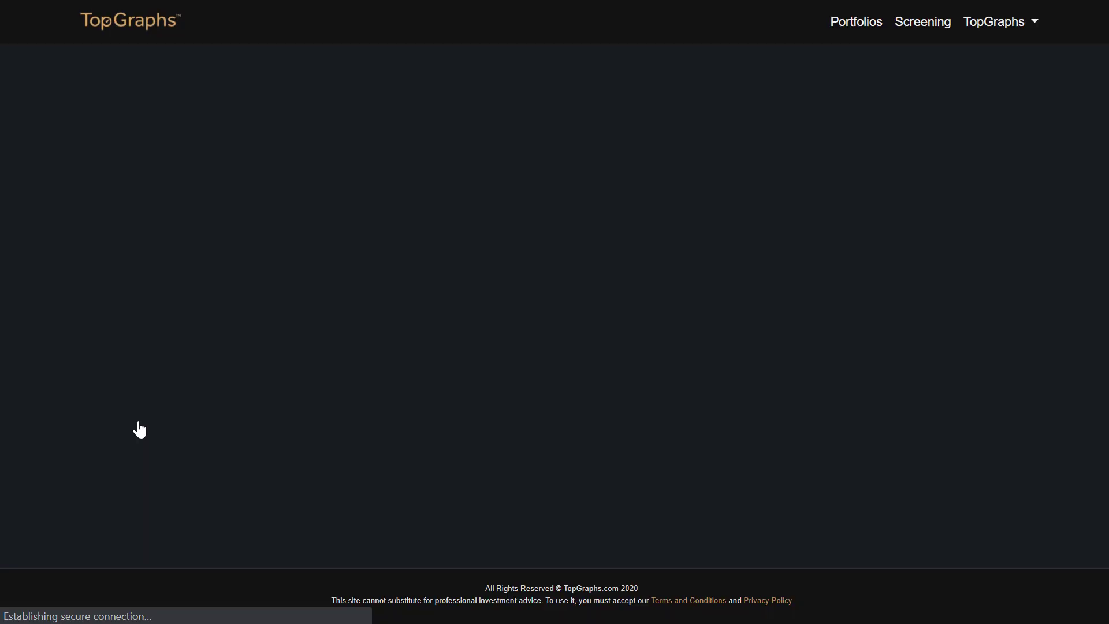